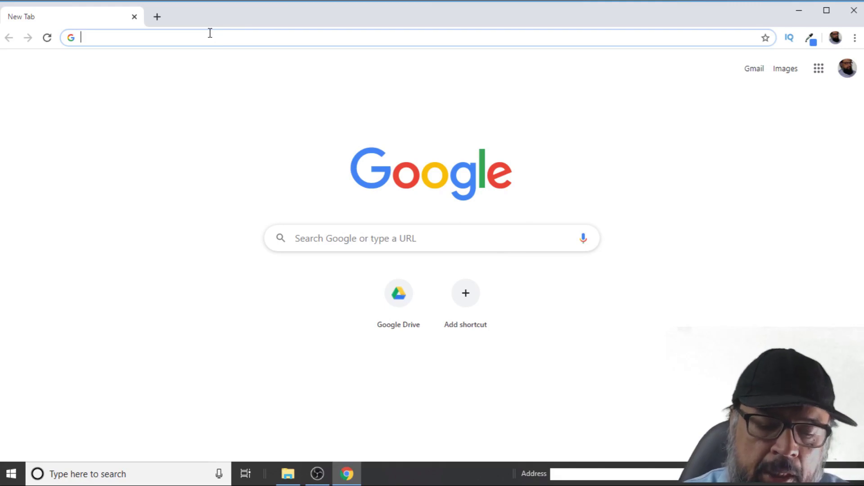
Enter teams.microsoft.com in the new tab's address bar.
type("teams.microsoft.com")
Load teams.microsoft.com to bring up the Teams web app.
key("Return")
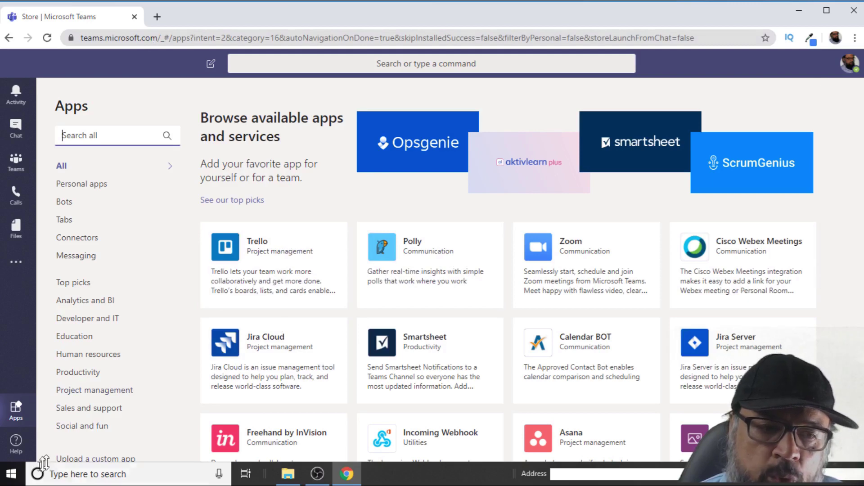
Search Microsoft Store for 'teams' and open the Microsoft Teams listing.
left_click(16, 474)
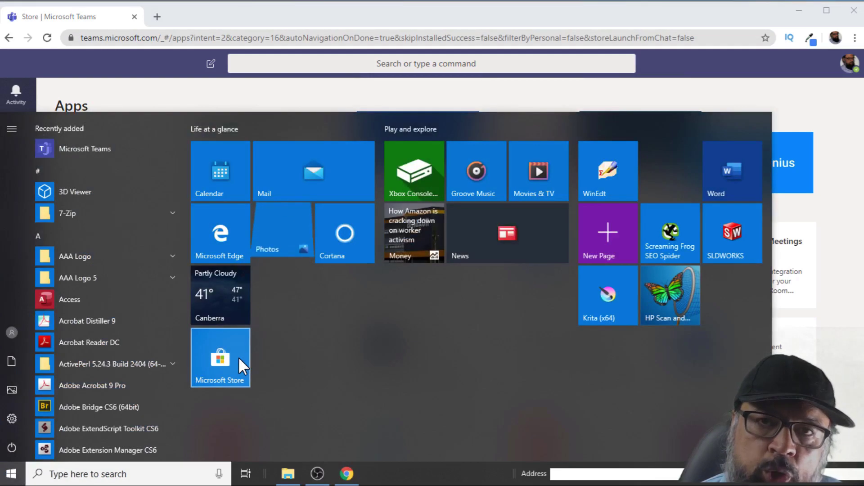
left_click(238, 358)
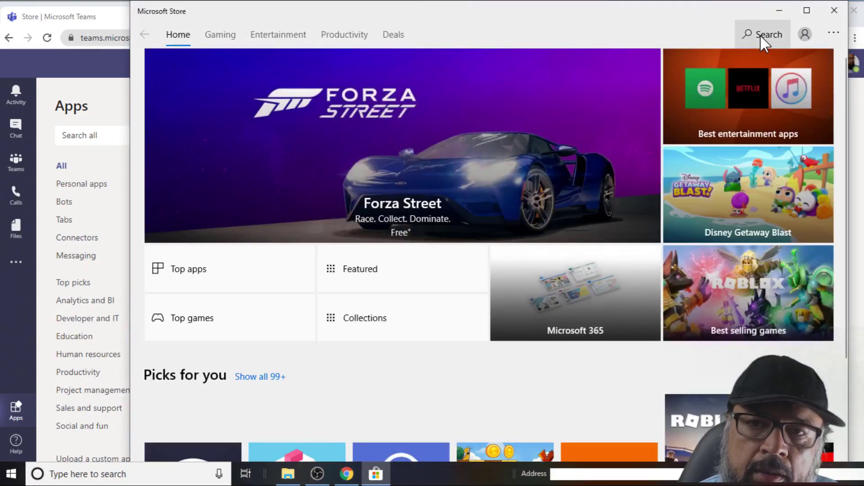
left_click(759, 34)
type("teams")
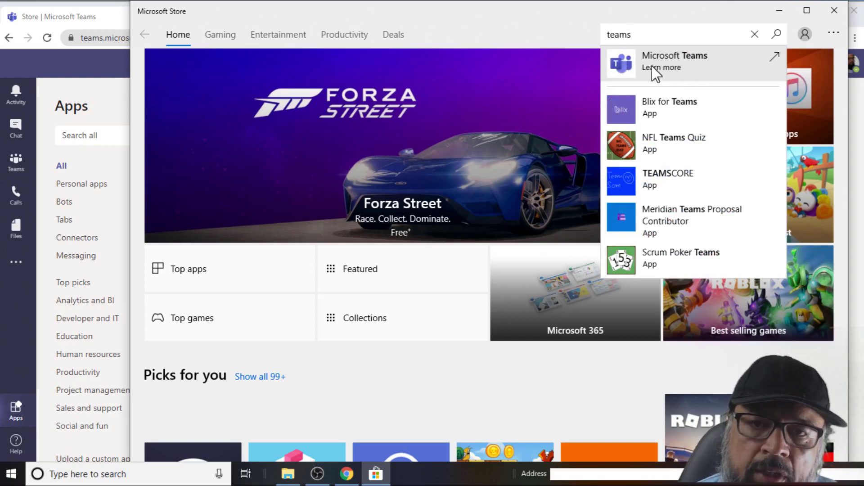
left_click(656, 67)
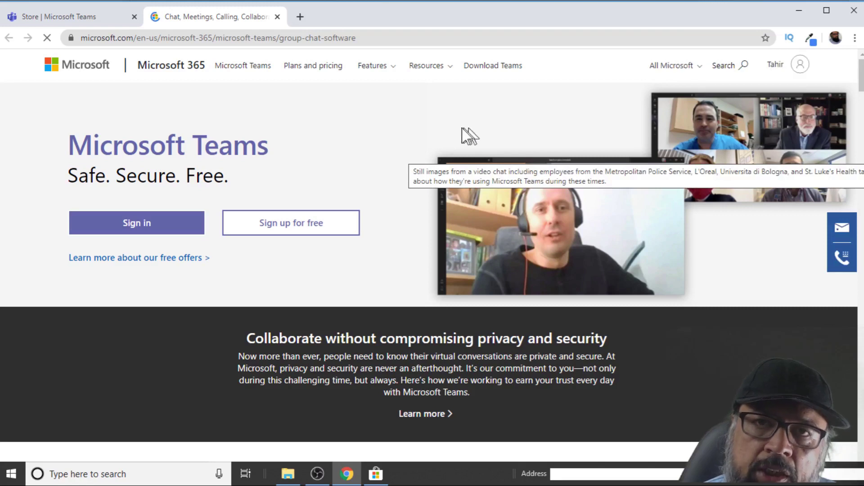
Download the Teams desktop installer from the Australia - English download page.
left_click(481, 69)
left_click(348, 318)
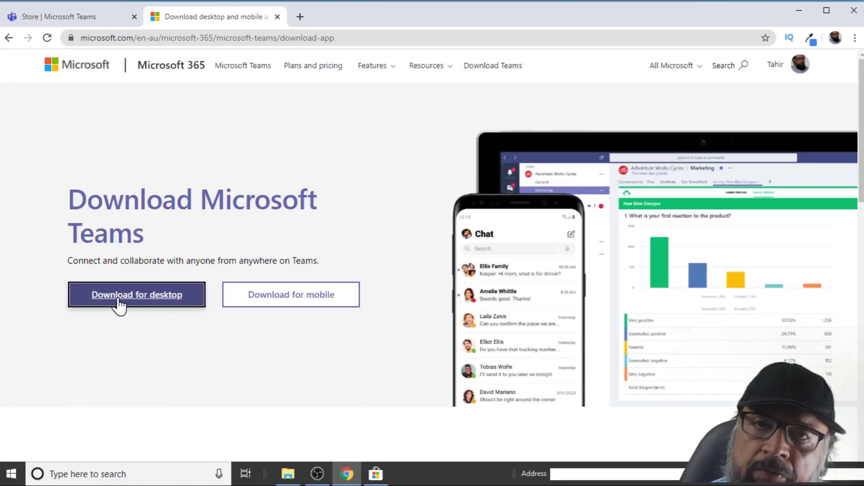
left_click(287, 474)
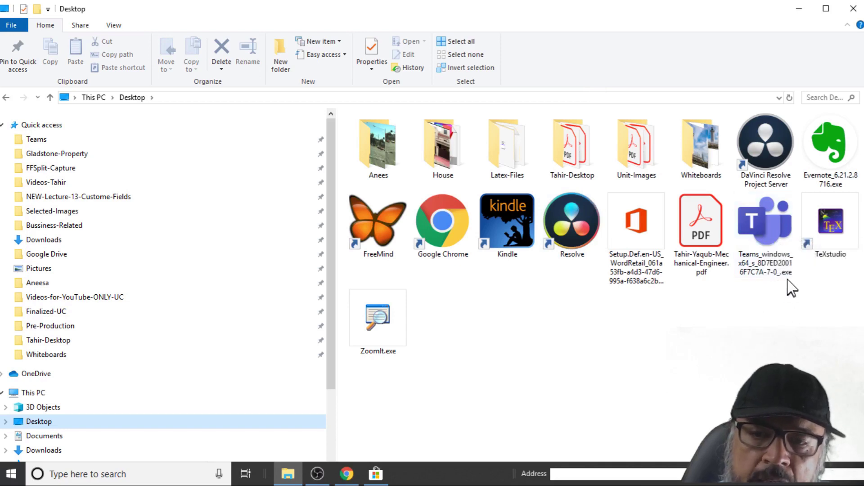
Select the Teams_windows_x64 installer file on the Desktop.
left_click(773, 223)
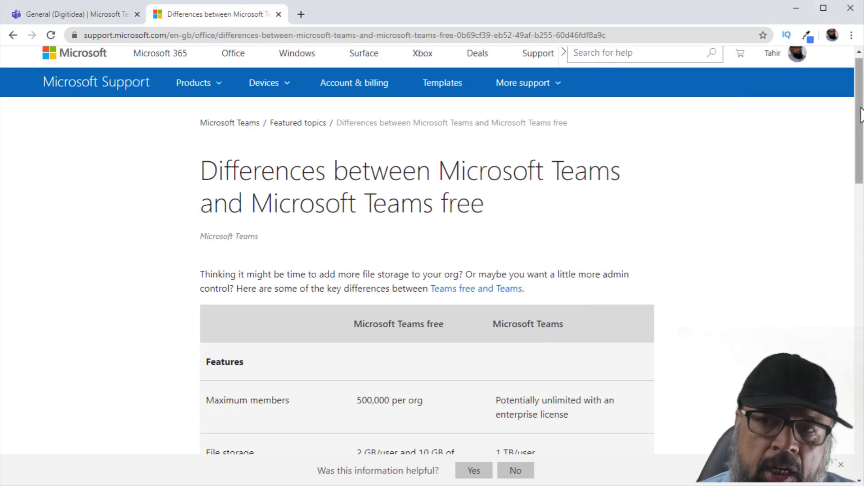
Scroll through the Teams vs Teams free comparison table, then return to the Digitidea General tab.
left_click_drag(859, 113, 850, 151)
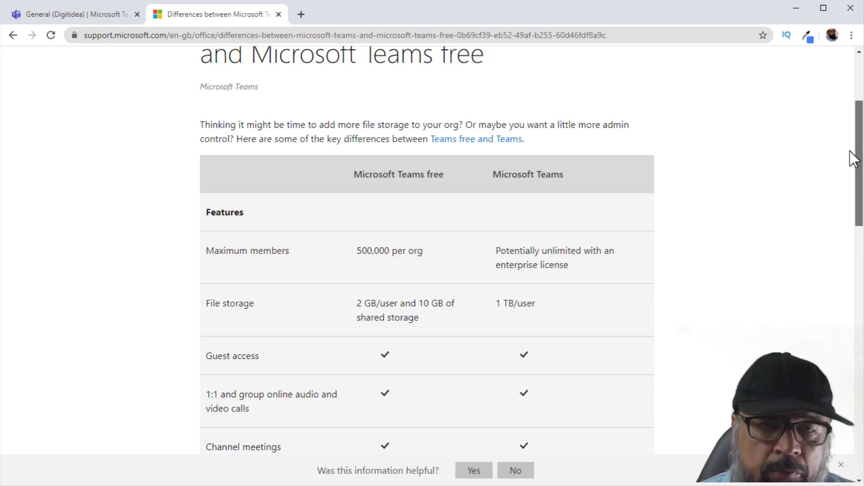
left_click_drag(853, 159, 852, 161)
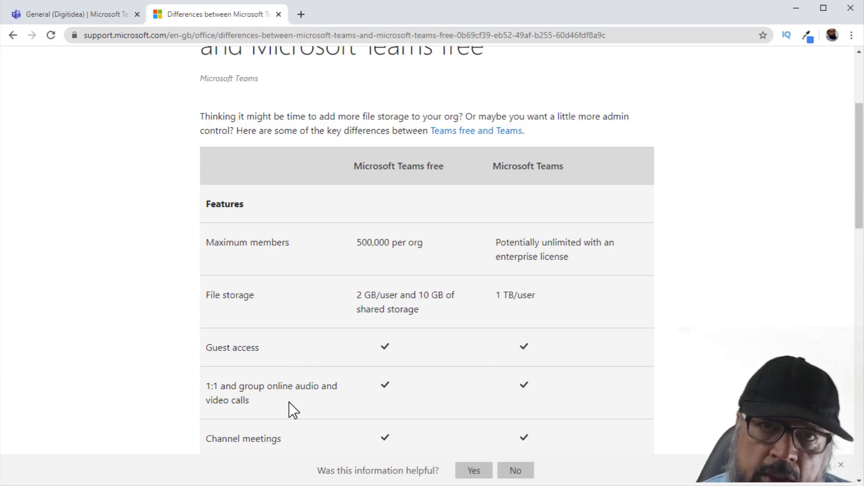
scroll(289, 402, "down", 3)
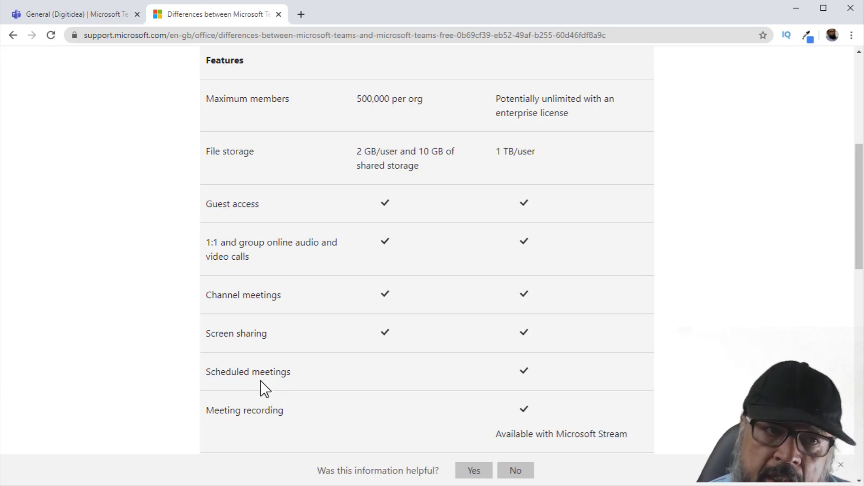
left_click(69, 15)
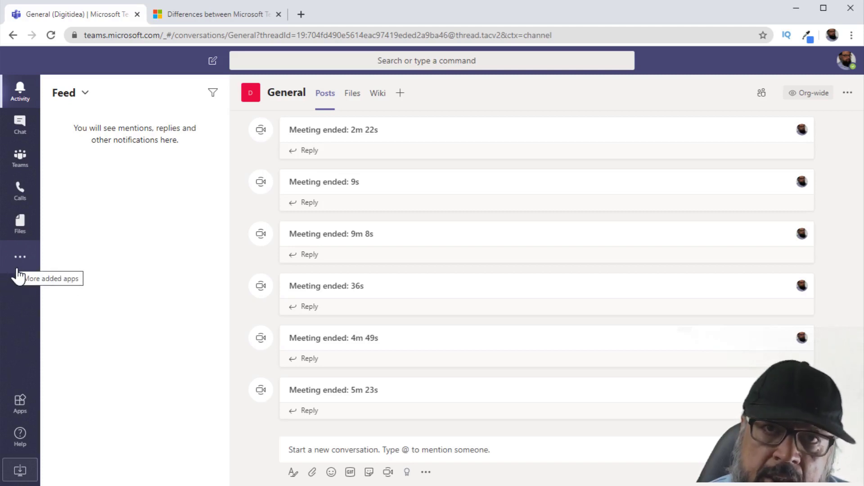
Return to the comparison tab and move down to the meeting recording row.
key("ctrl+Tab")
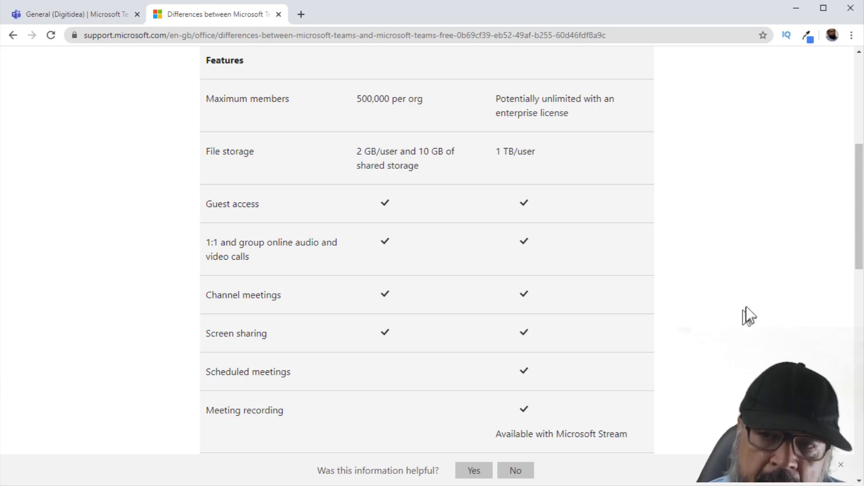
left_click(861, 302)
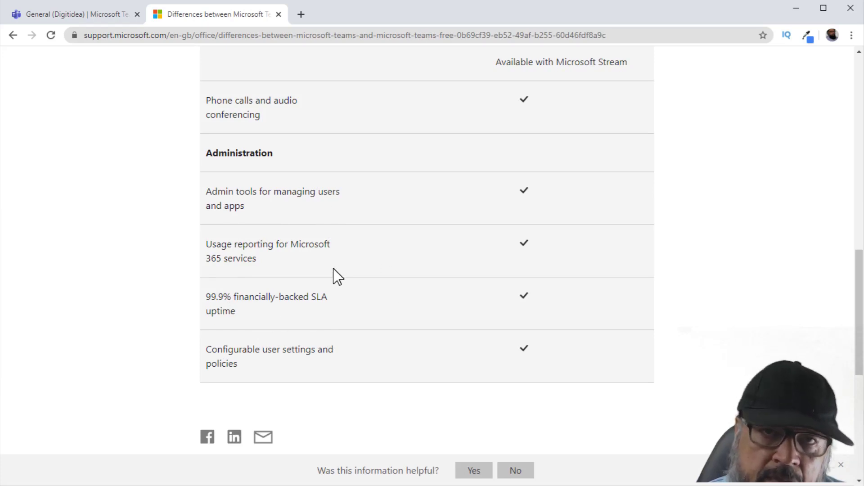
Scroll back up the comparison table from the Administration section.
scroll(335, 276, "up", 6)
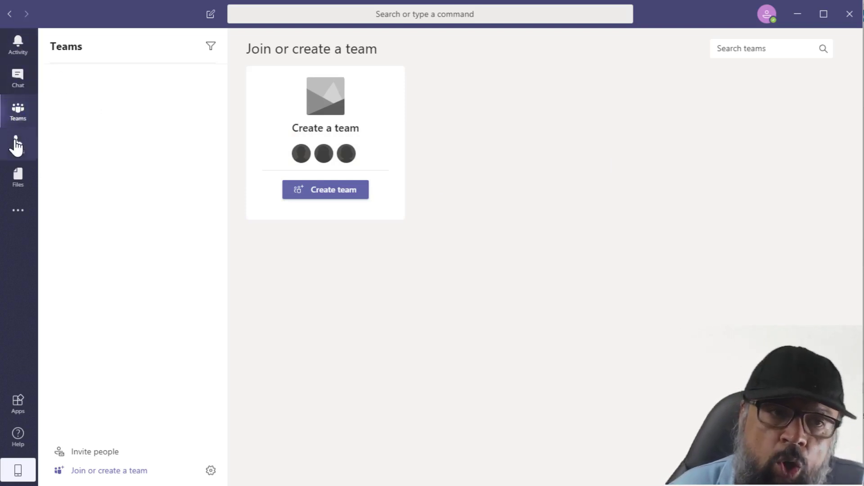
left_click(20, 220)
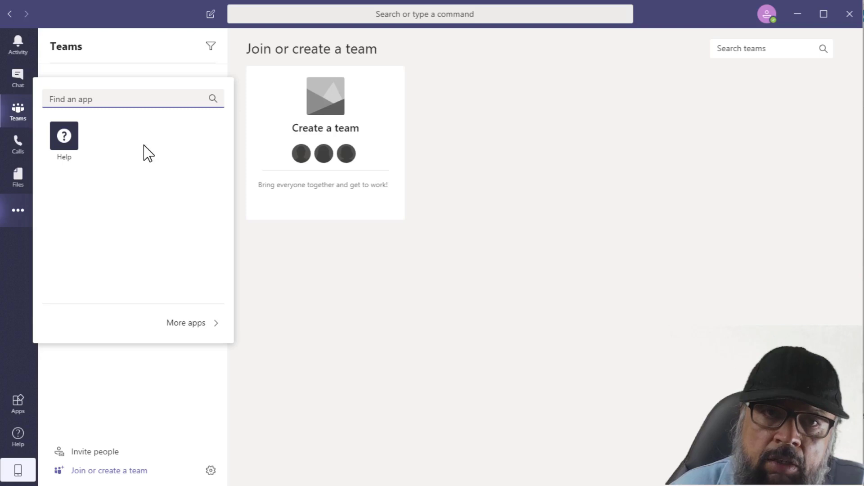
left_click(186, 323)
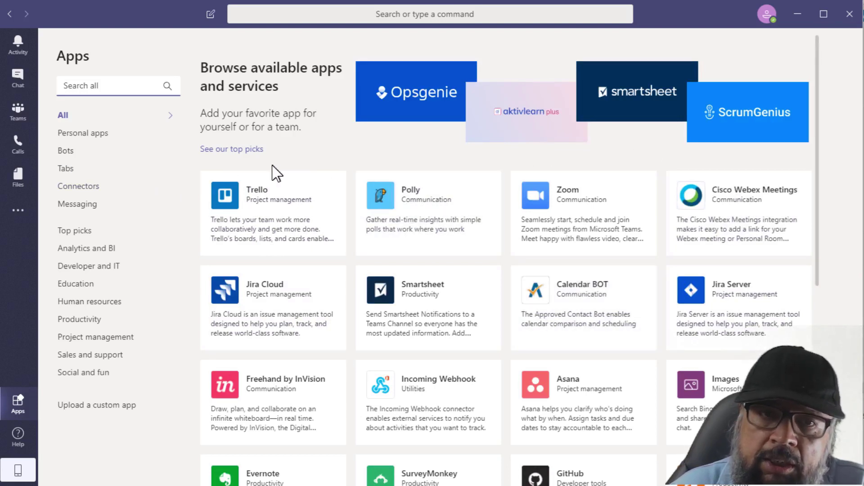
left_click(20, 114)
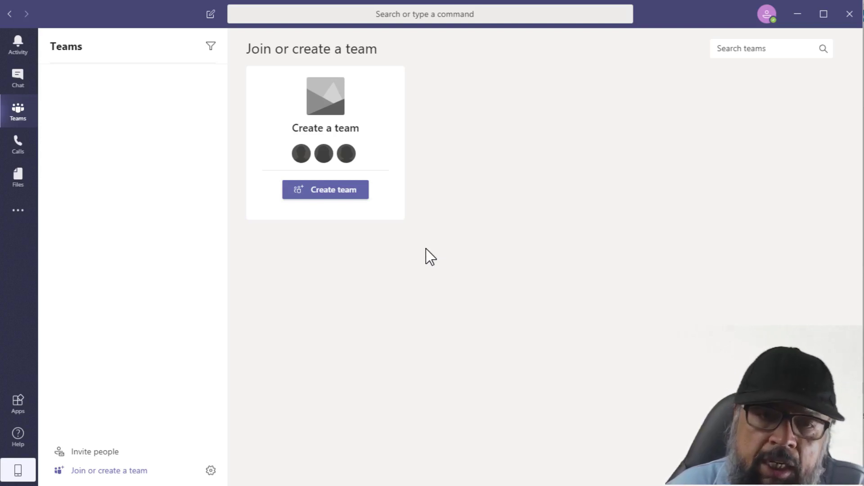
Create a new team from scratch and choose the Public team type.
left_click(332, 191)
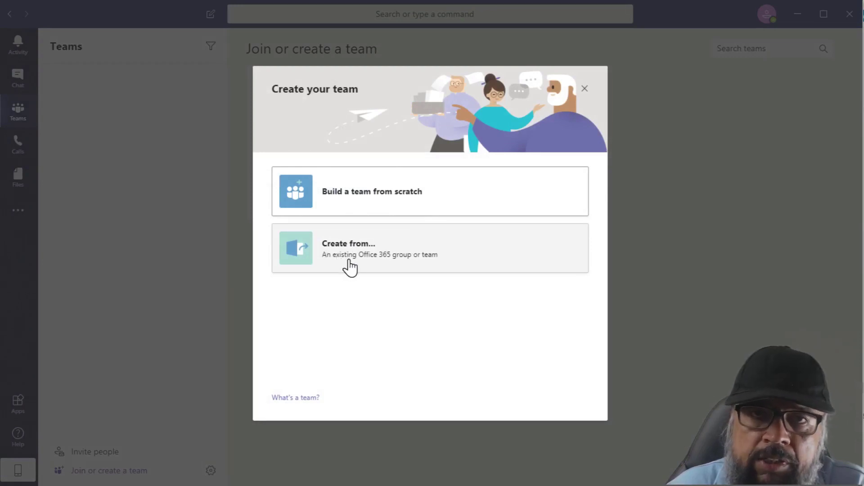
left_click(362, 201)
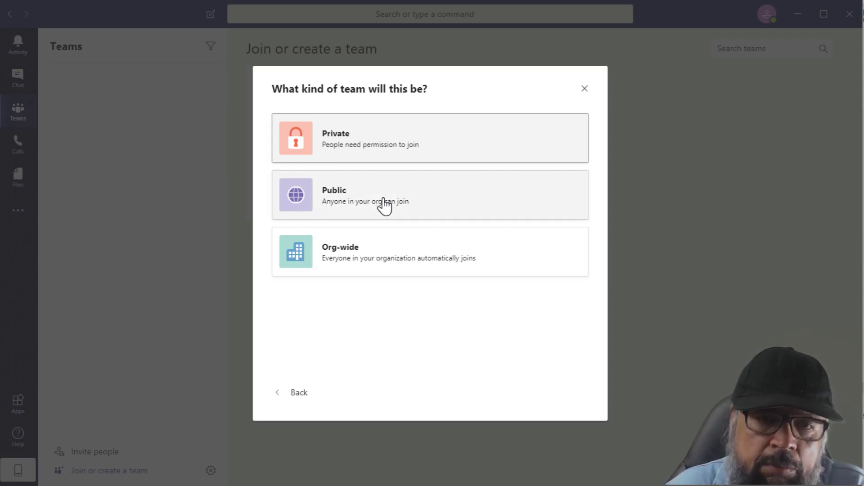
left_click(351, 196)
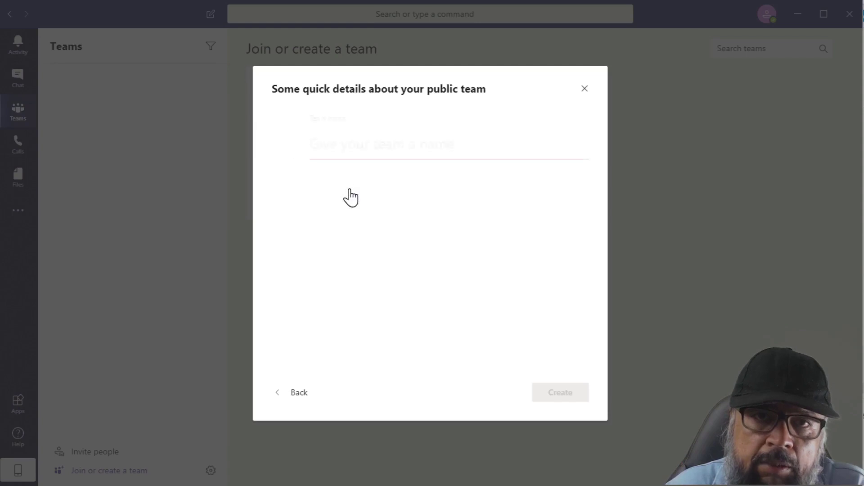
Name the team 'Digitidea' with description 'asdasdas sfsdfs', create it, and skip adding members.
type("Di")
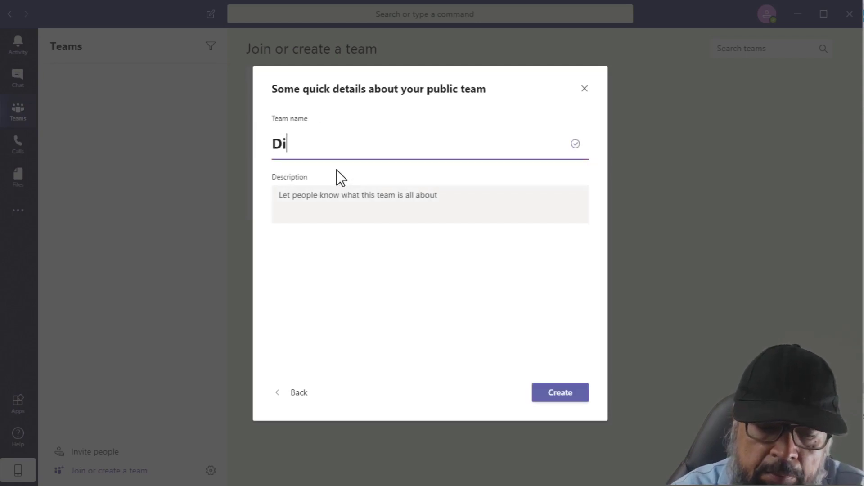
type("gitidea")
left_click(367, 207)
type("asdasdas")
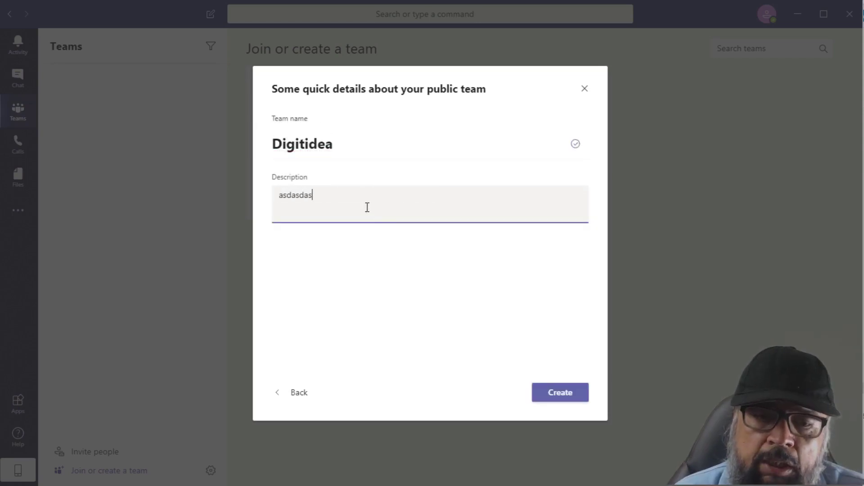
type(" sfsdfs")
left_click(556, 395)
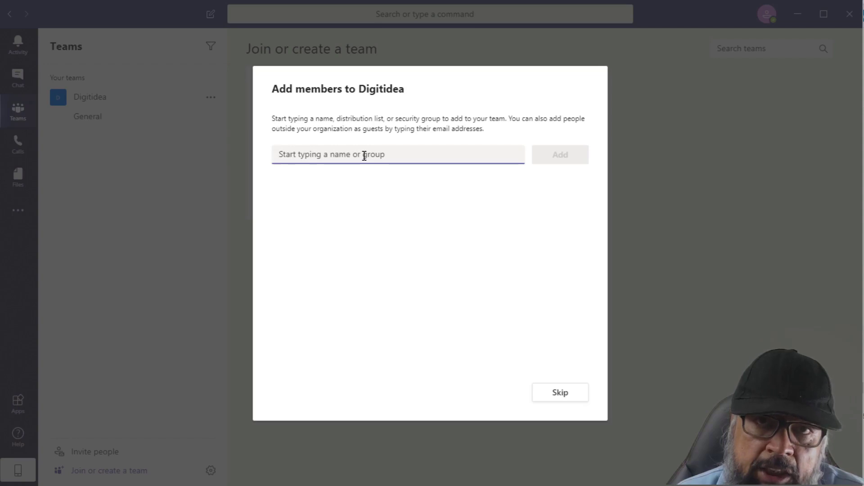
left_click(570, 399)
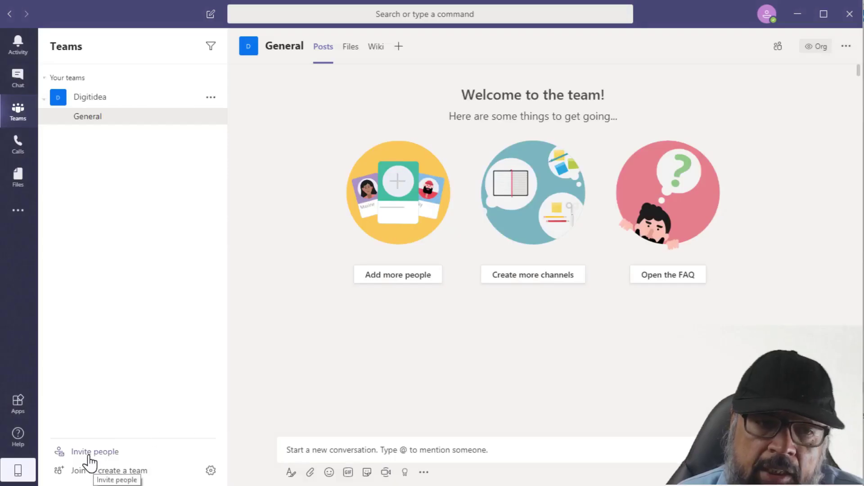
Send Digitidea org invites by email to two people, entering each invitee's email and first name.
left_click(86, 454)
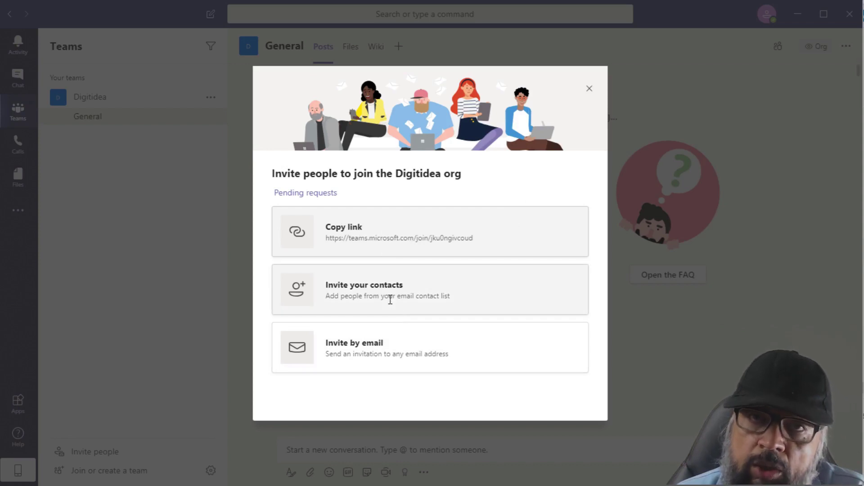
left_click(365, 347)
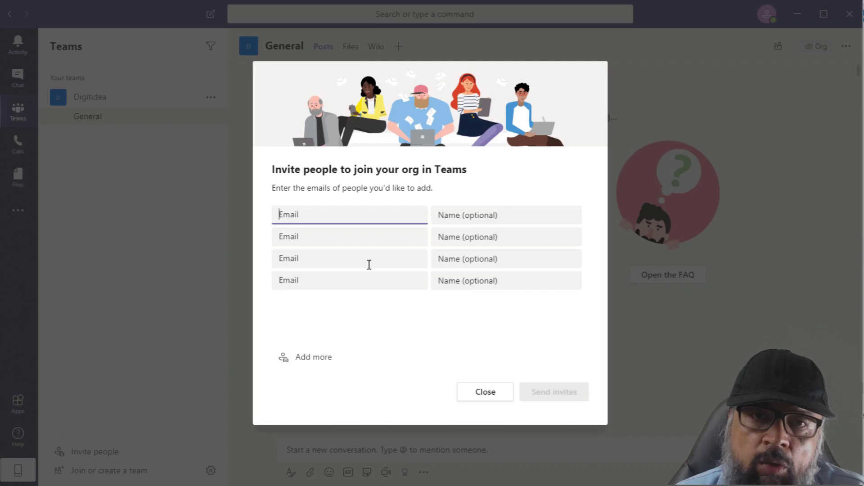
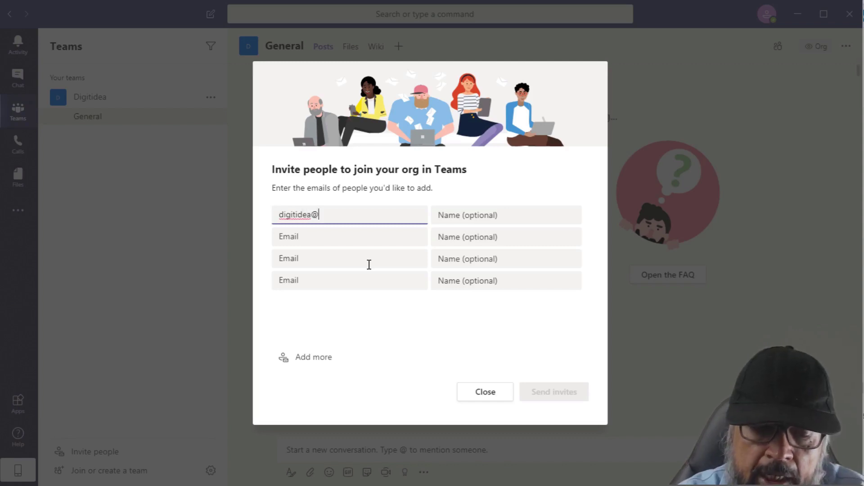
left_click(495, 212)
type("Tahir")
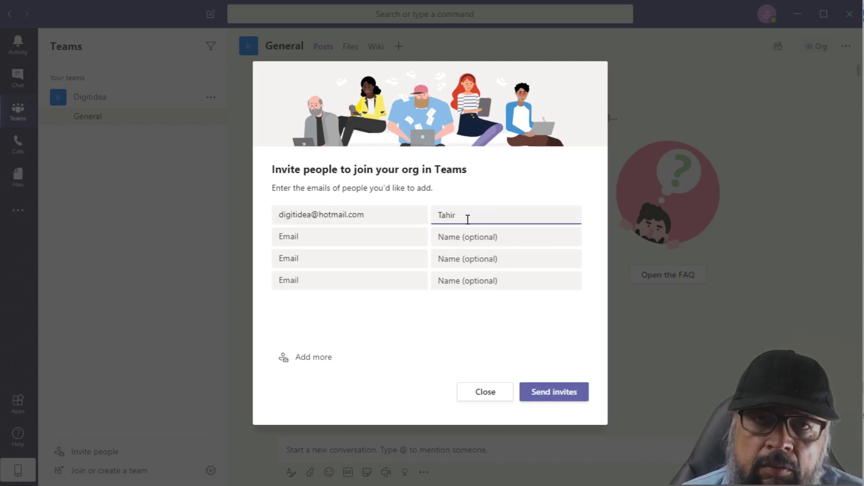
left_click(353, 240)
left_click(439, 238)
type("Yaqub")
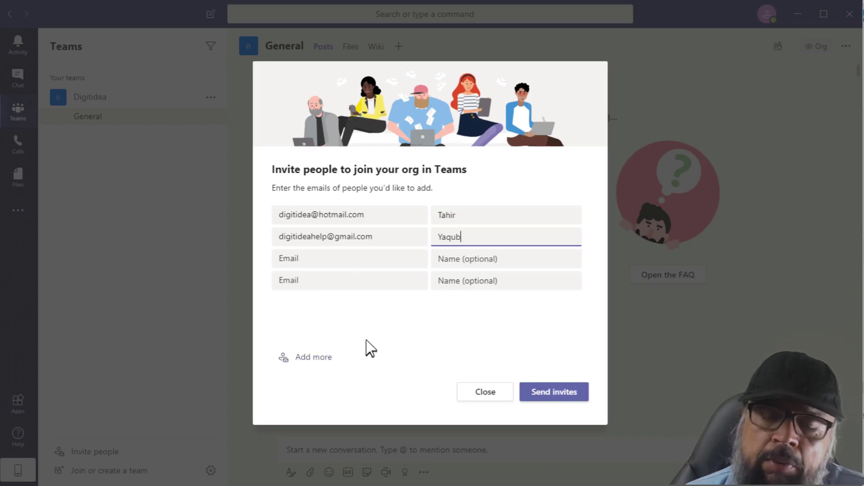
left_click(548, 398)
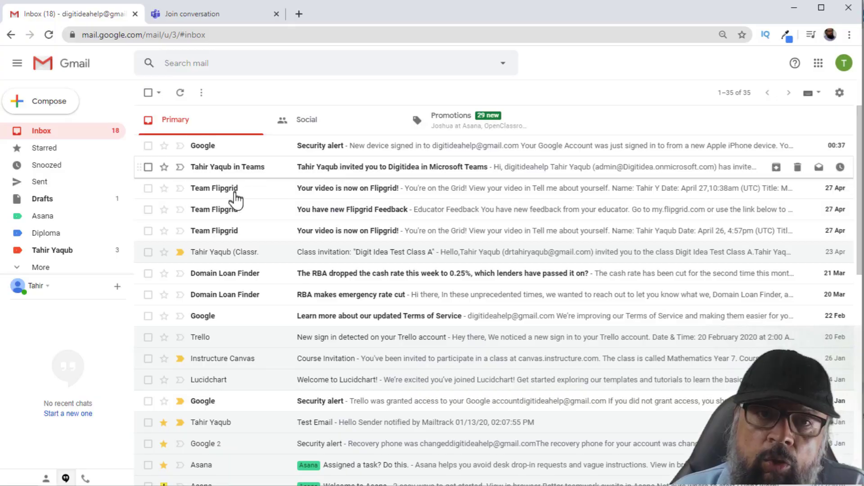
Open the Digitidea Teams invitation email in Gmail and follow its Join Teams link.
left_click(342, 172)
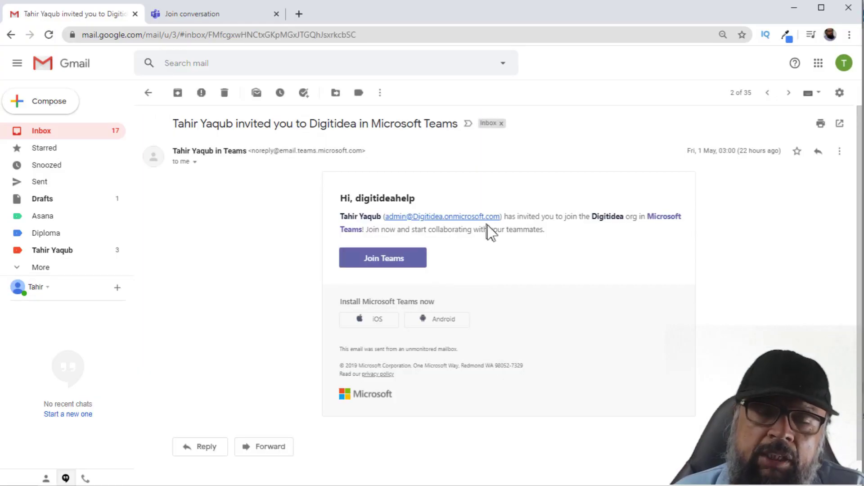
left_click(385, 261)
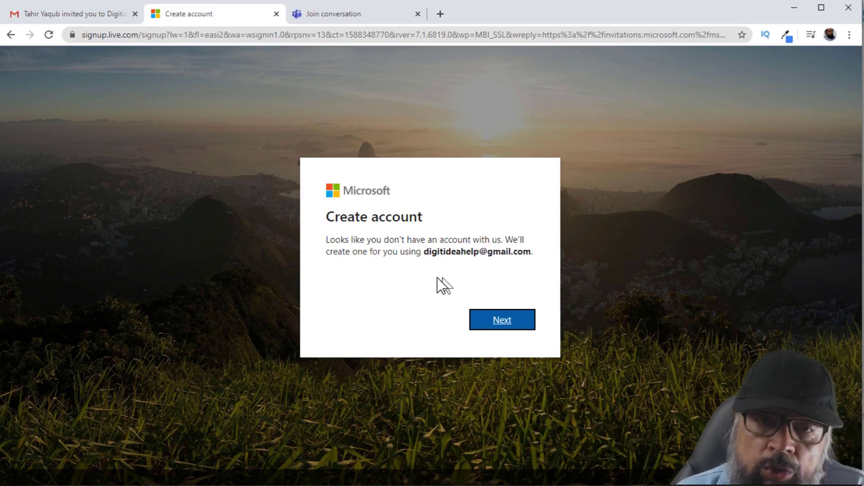
Create the Microsoft account with a password and confirm it using the emailed verification code.
left_click(500, 321)
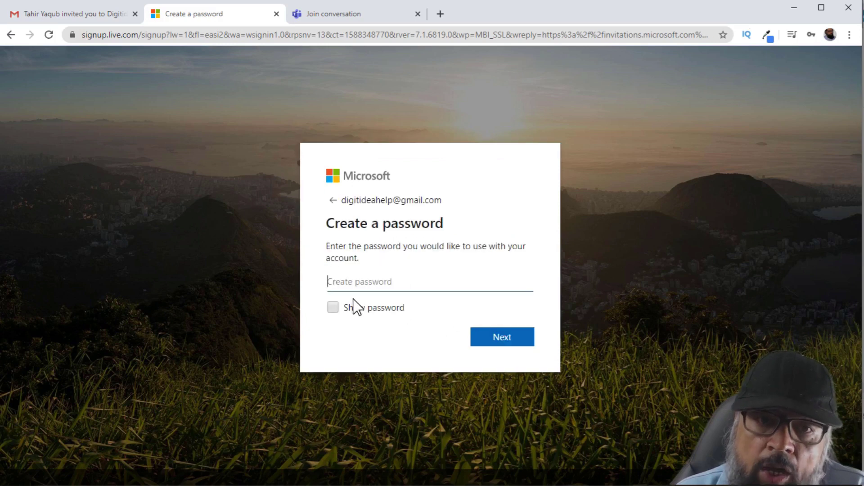
left_click(399, 287)
type("*********")
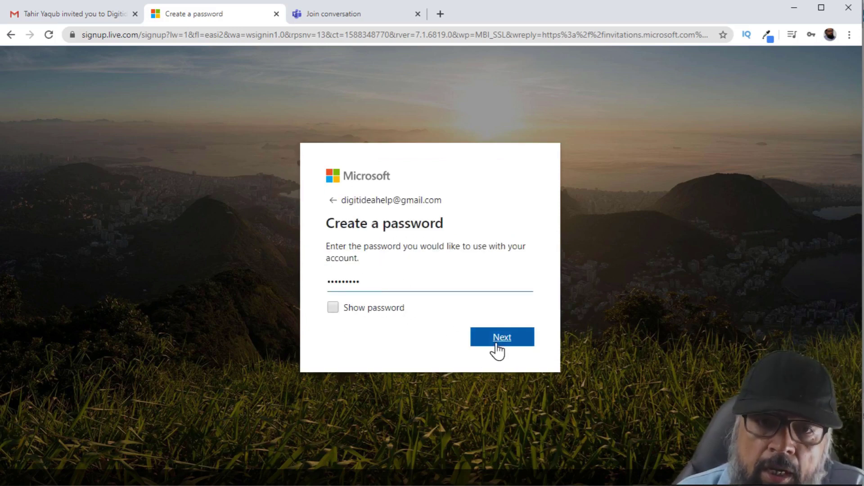
left_click(497, 345)
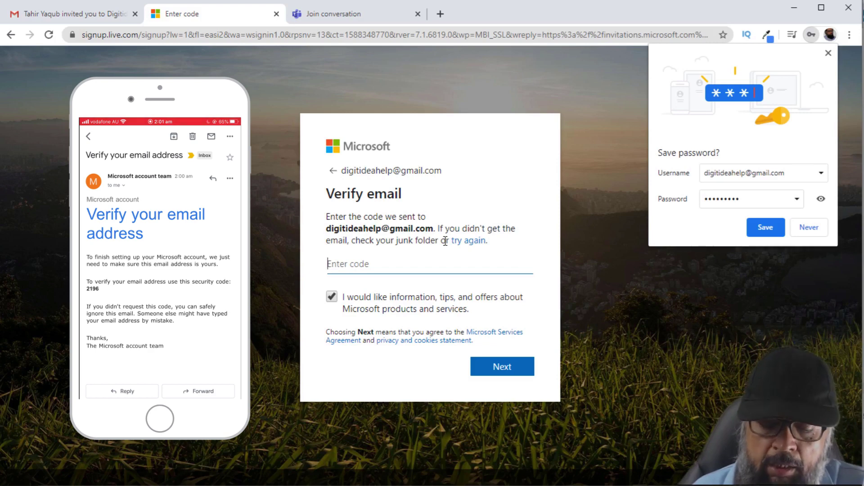
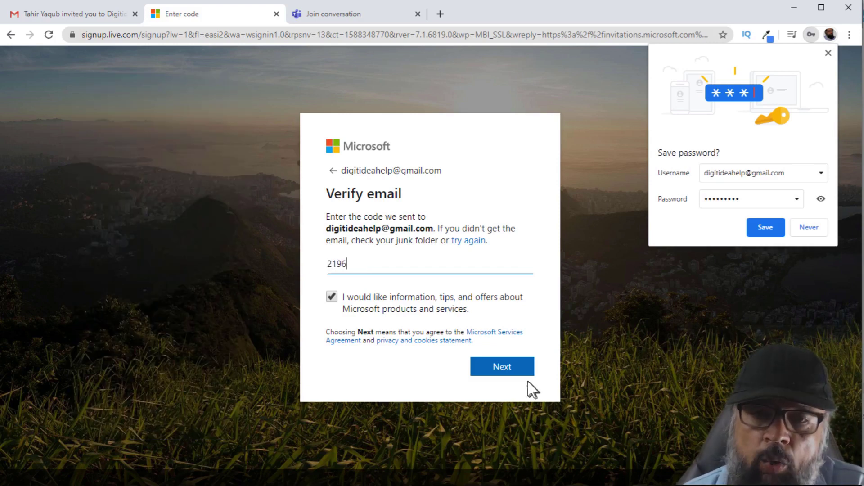
left_click(501, 369)
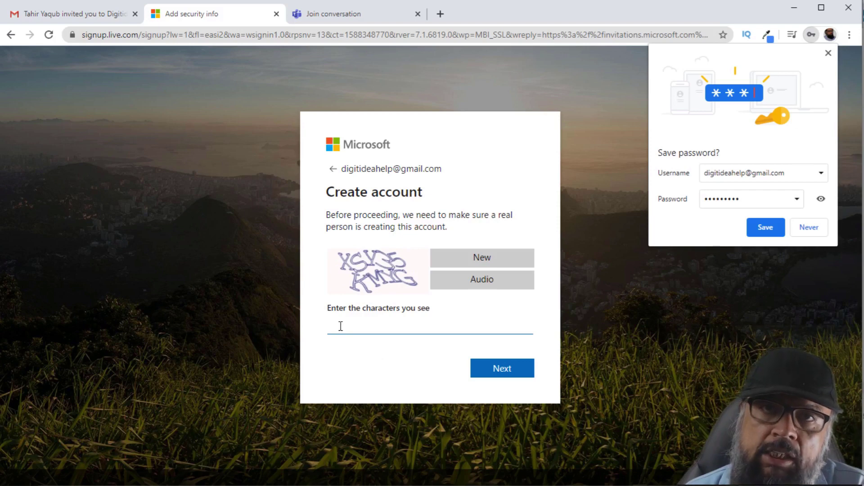
Pass the picture character check, accept Digitidea's permissions, and save the login in Chrome.
left_click(505, 369)
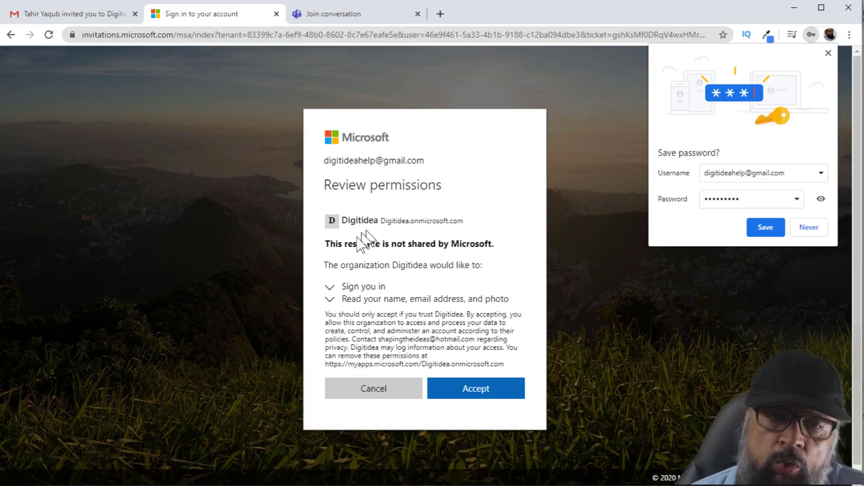
left_click(481, 393)
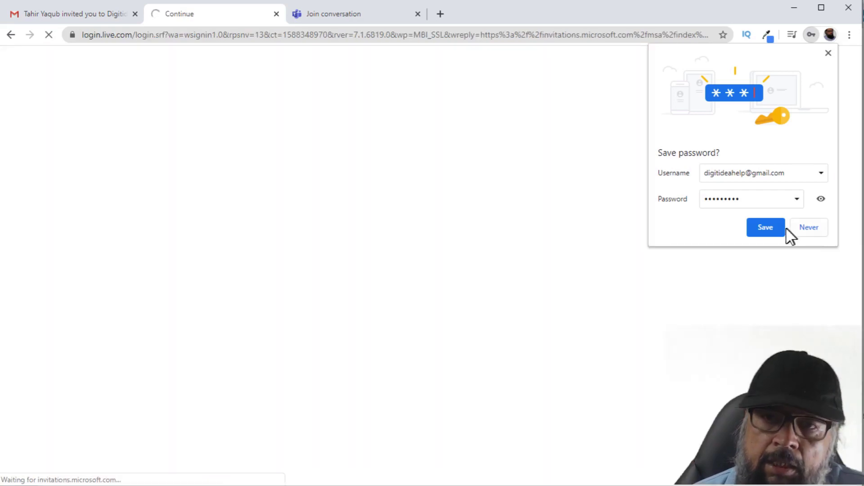
left_click(769, 229)
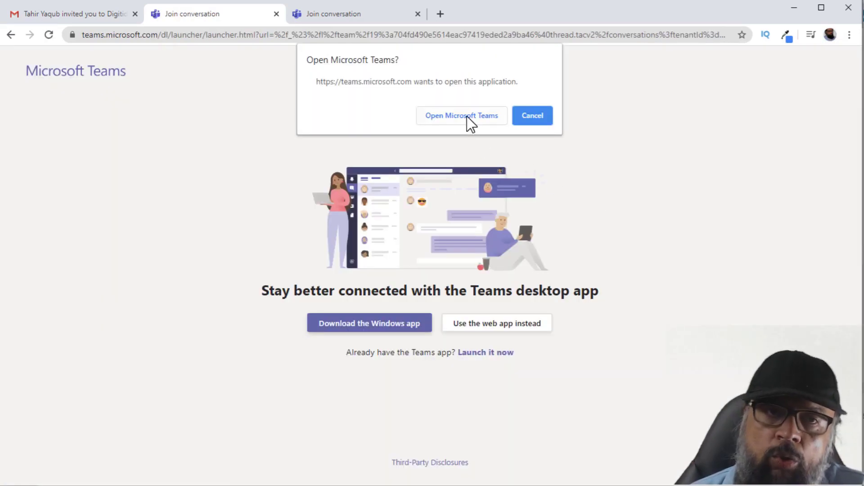
Launch the invitation in the Microsoft Teams desktop app from the browser prompt.
left_click(467, 117)
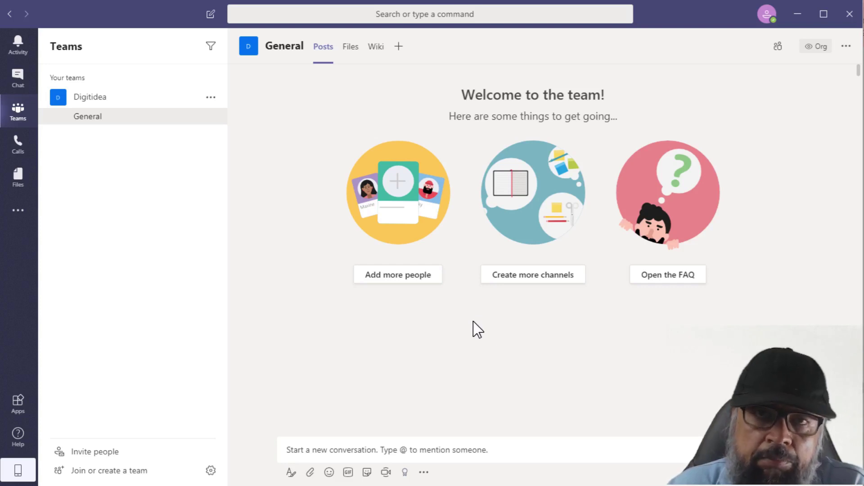
Add two suggested 'digit' contacts to Digitidea as team members.
left_click(406, 283)
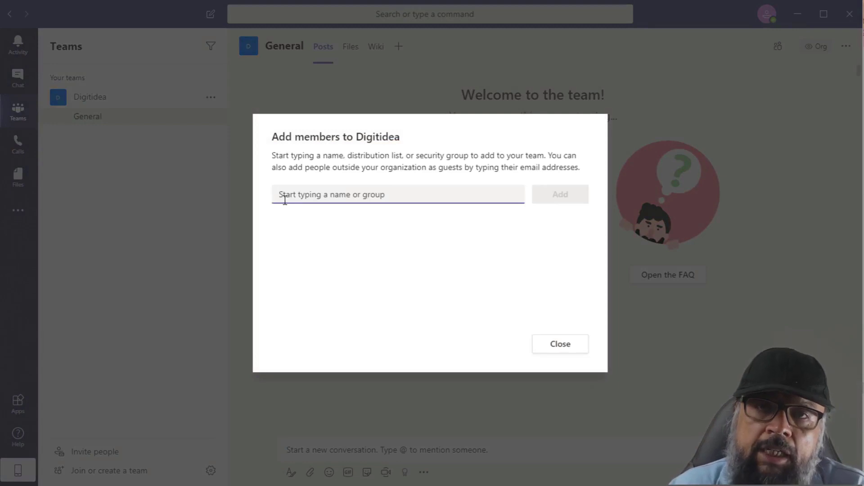
type("digitide")
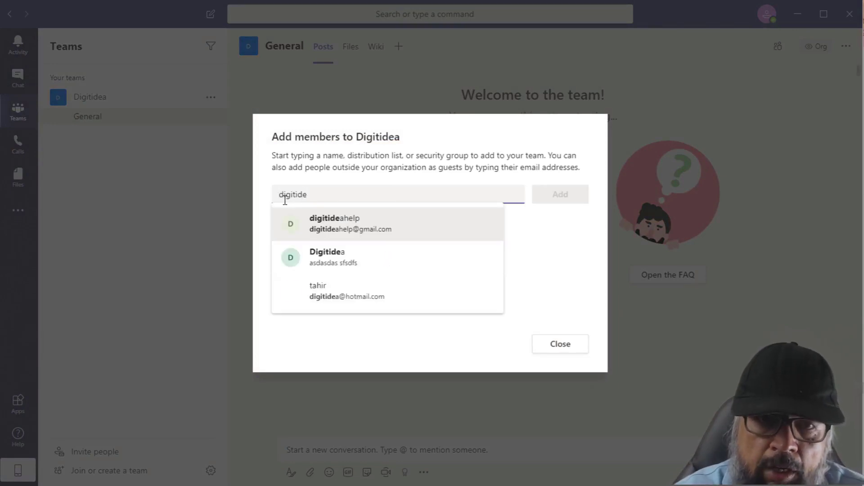
left_click(331, 296)
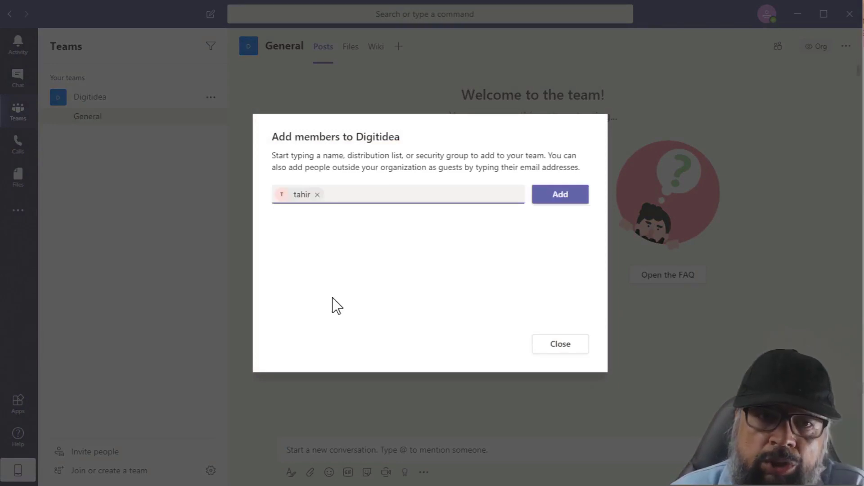
left_click(561, 201)
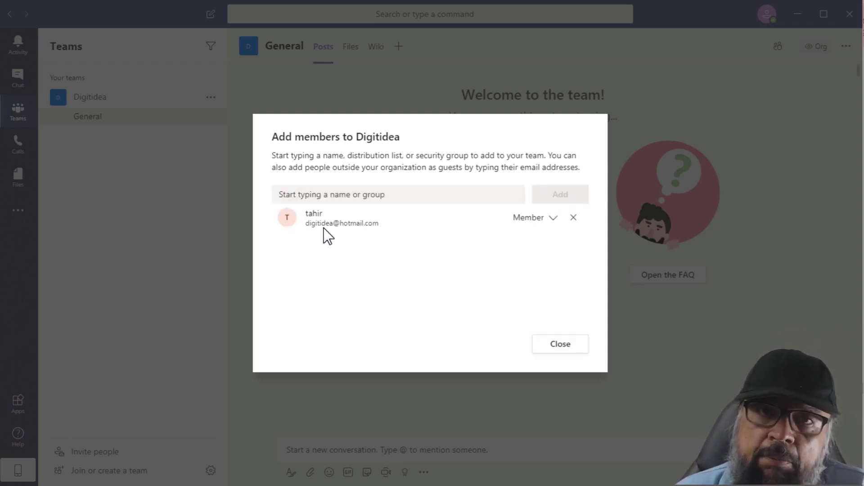
left_click(294, 193)
type("d")
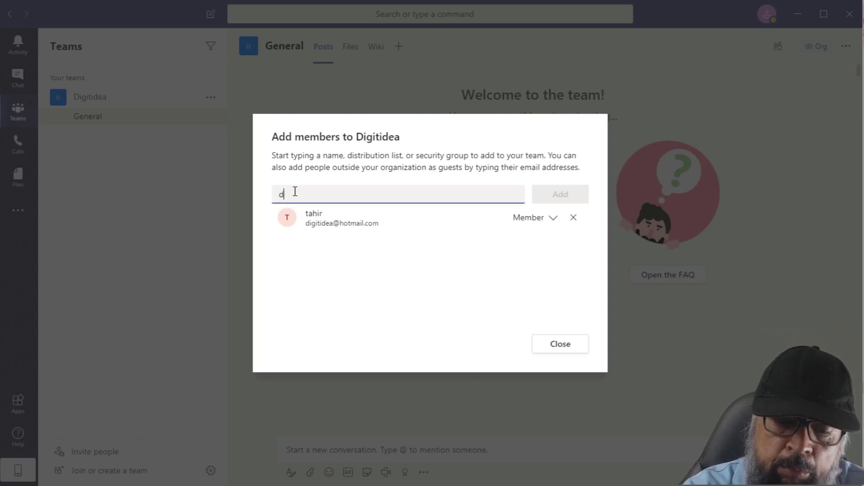
type("igit")
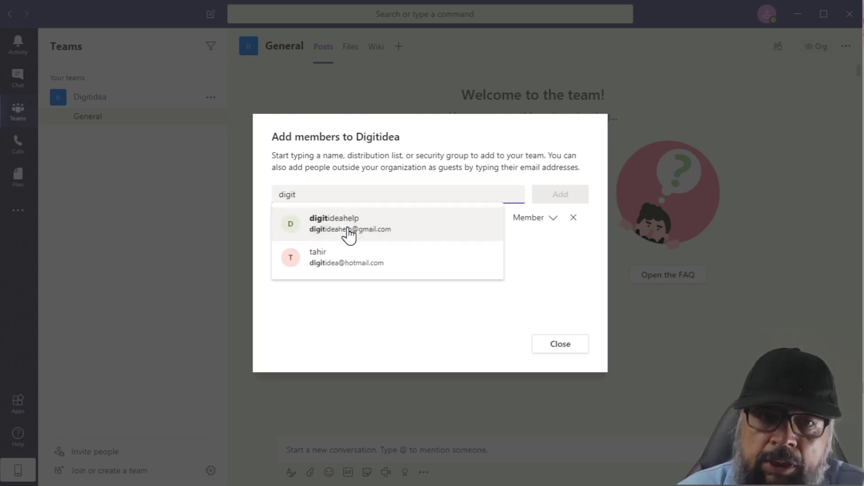
left_click(350, 230)
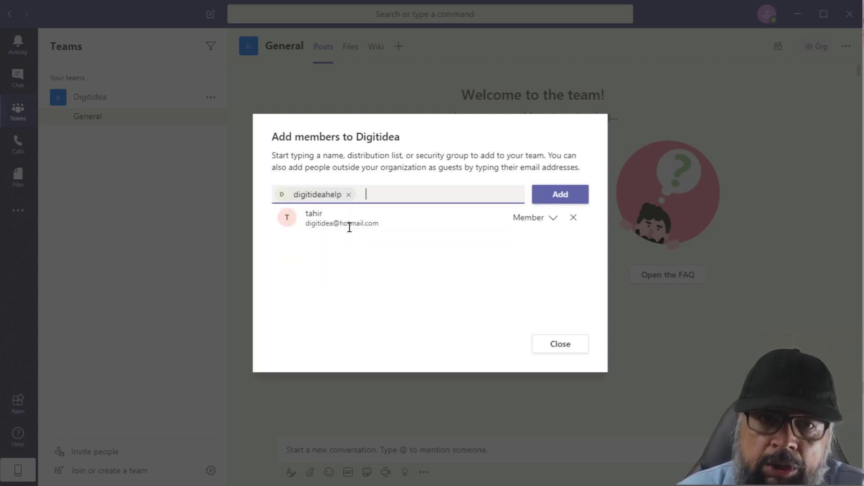
left_click(562, 202)
Add an outside Gmail address to Digitidea as a guest and finish adding people.
left_click(338, 194)
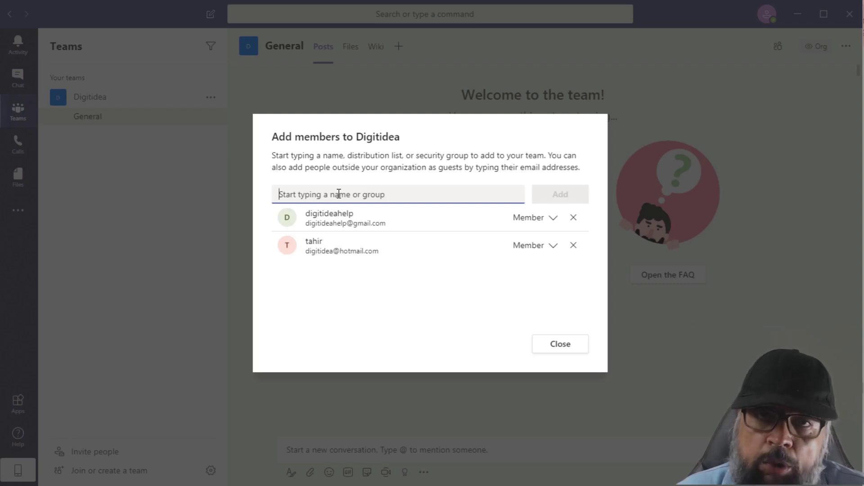
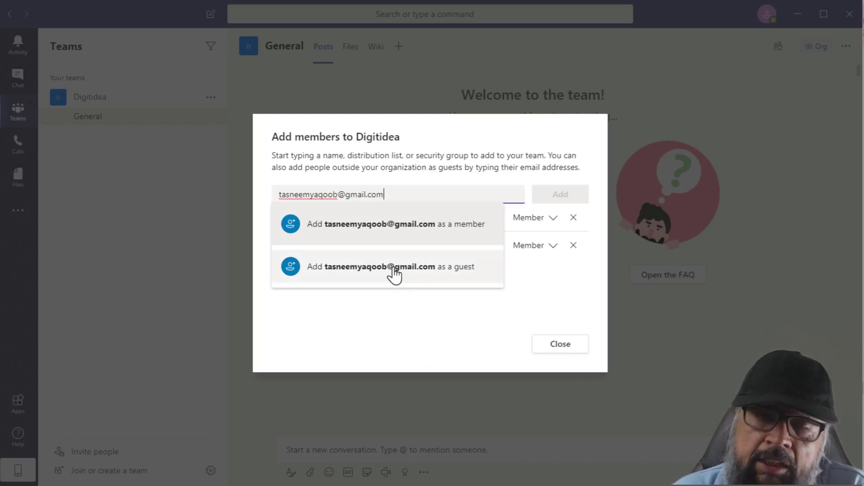
left_click(394, 272)
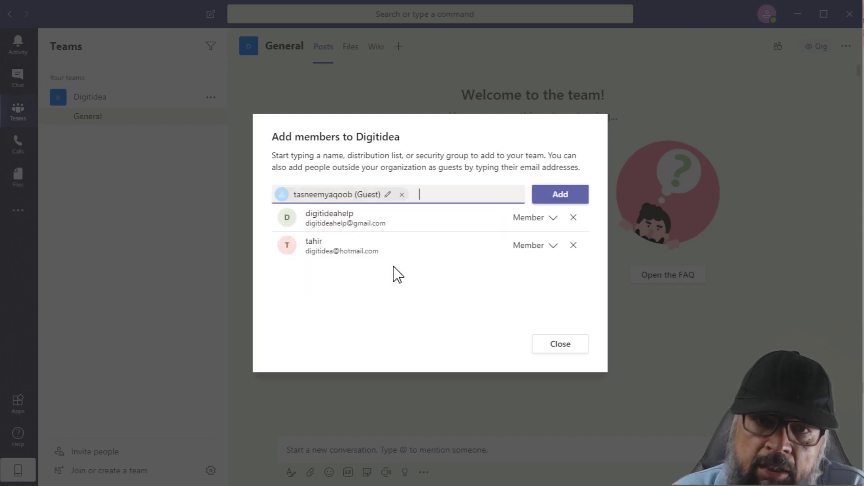
left_click(559, 198)
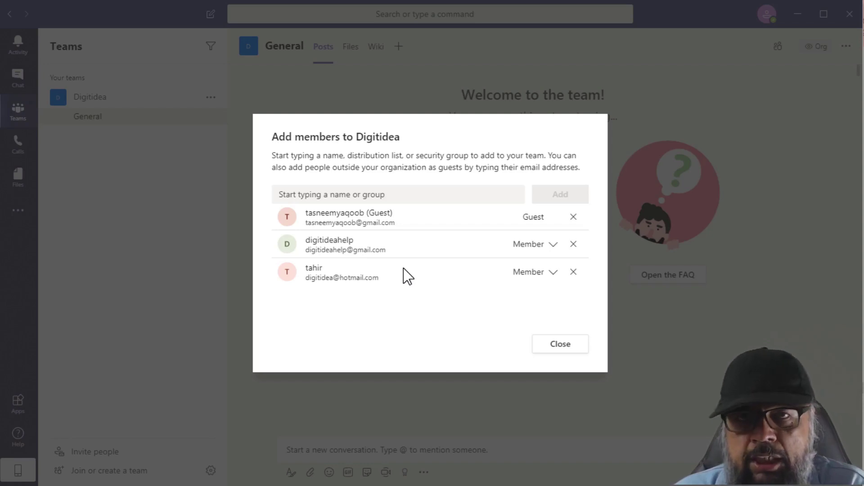
left_click(560, 344)
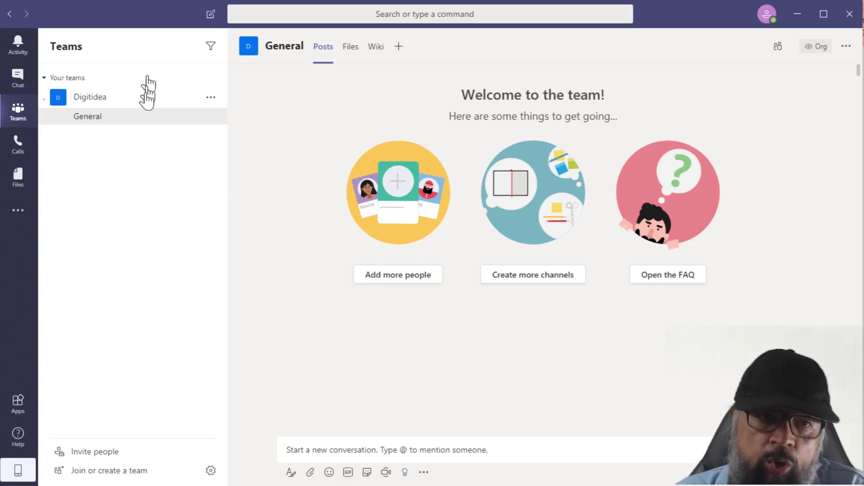
Open Manage team for Digitidea from the Join or create a team page.
left_click(132, 471)
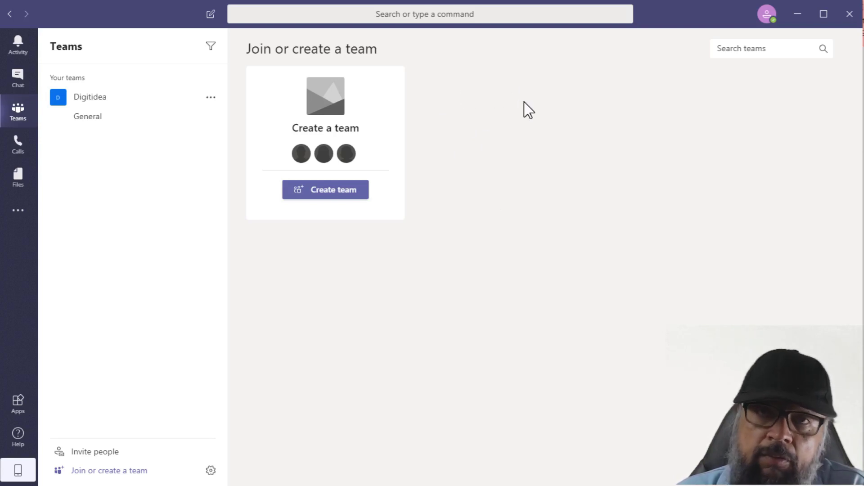
left_click(739, 52)
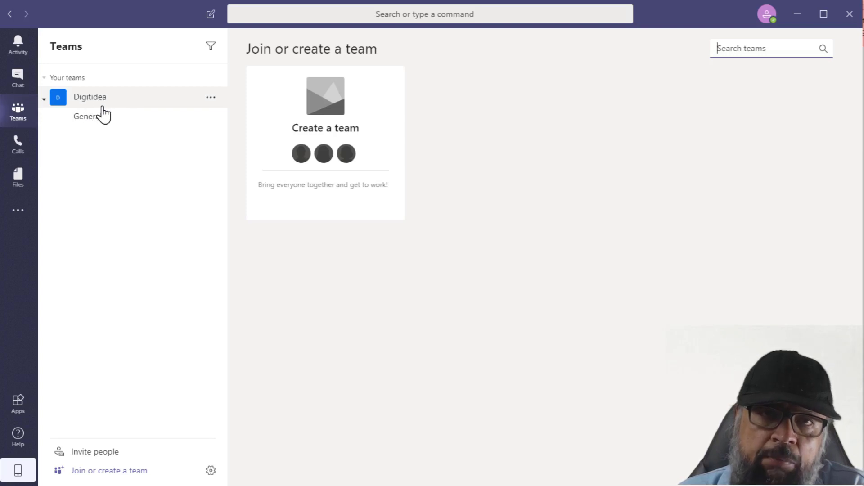
left_click(211, 99)
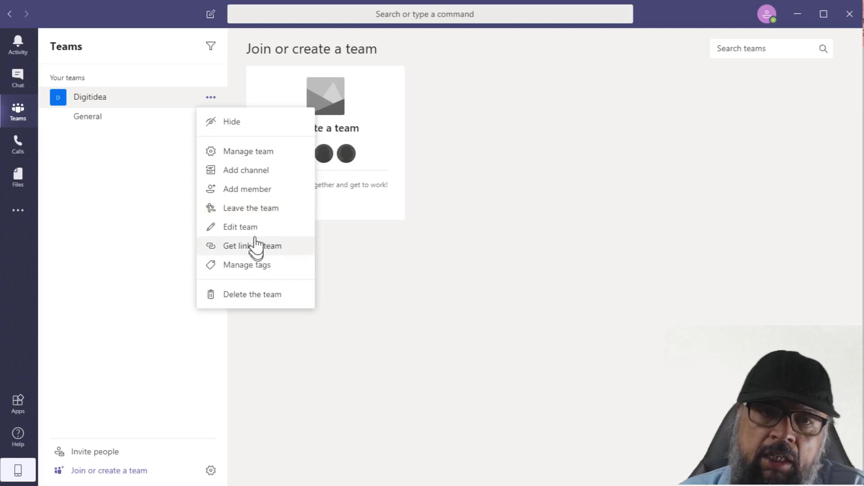
left_click(257, 152)
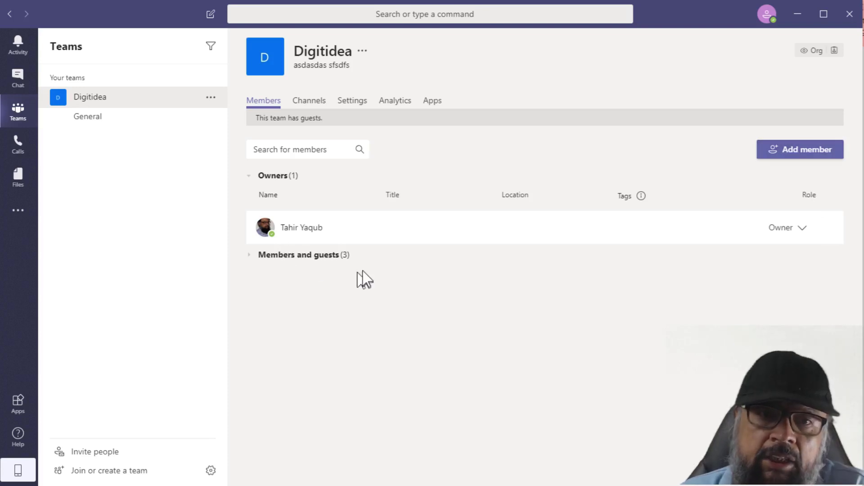
Expand Digitidea's members and guests list, then view its Channels tab listing only General.
left_click(299, 261)
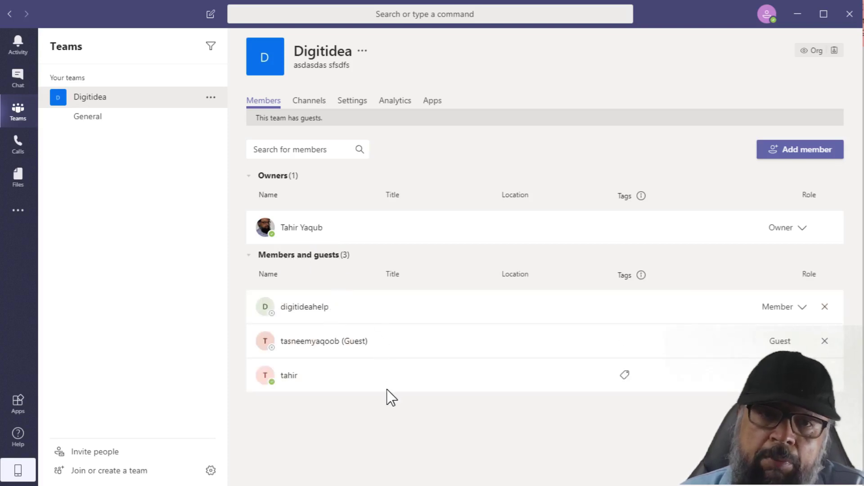
left_click(308, 102)
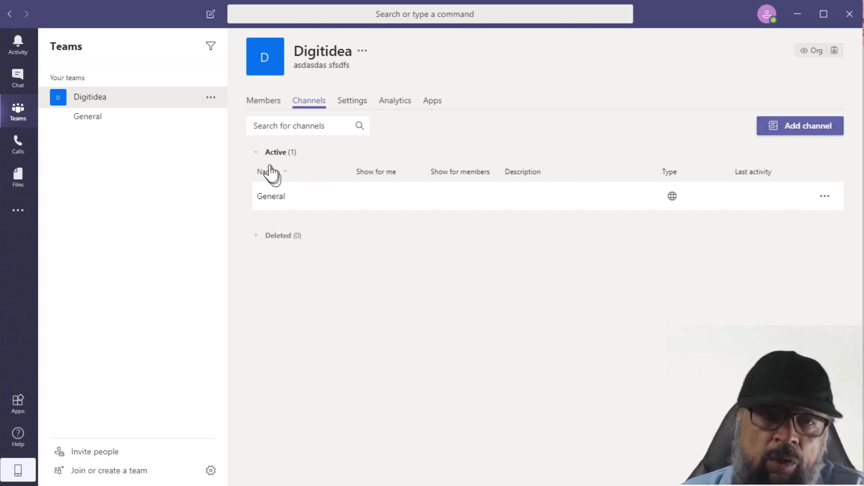
left_click(210, 98)
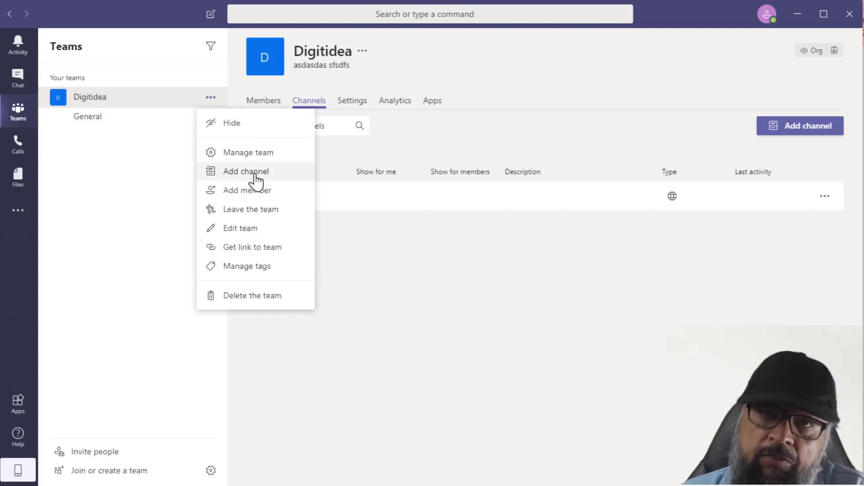
Add a Standard channel 'Graphic Design' with description 'jghjg jkghjk' to Digitidea.
left_click(793, 131)
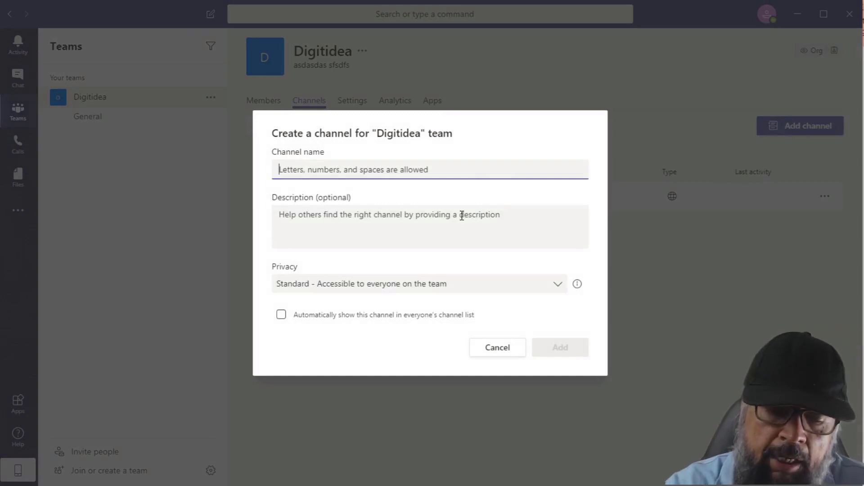
type("Graph")
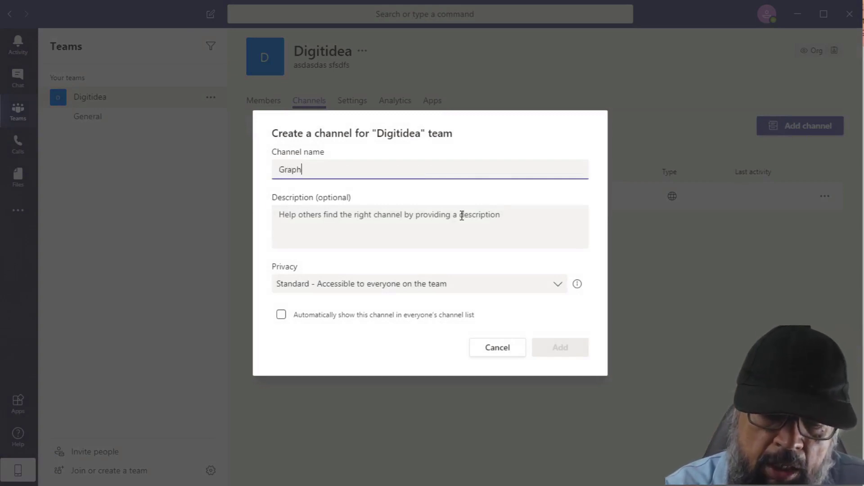
type("ic Design")
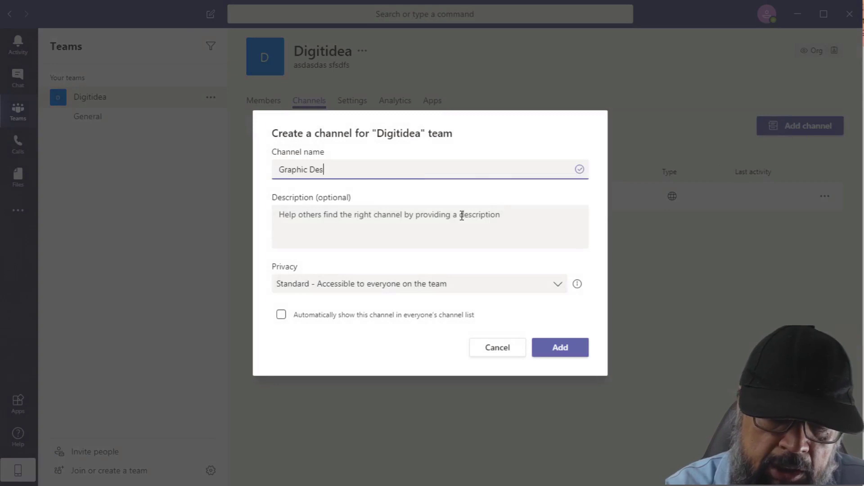
left_click(446, 214)
type("jghjg")
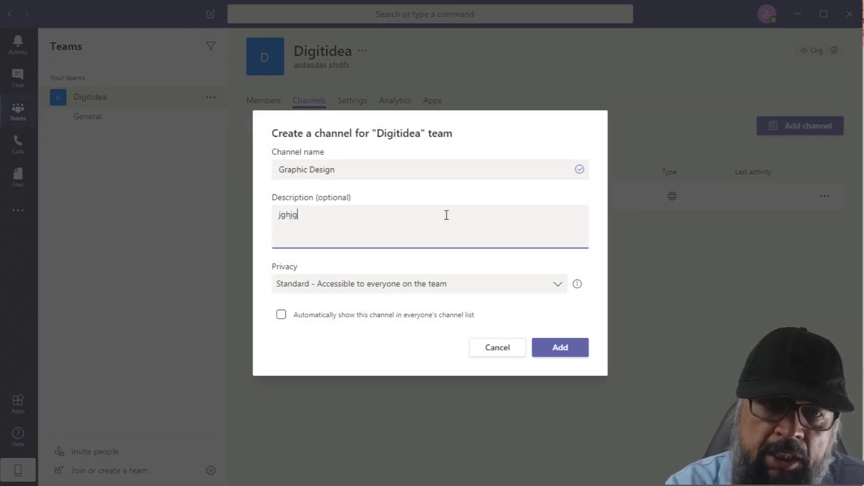
type(" jkghjk")
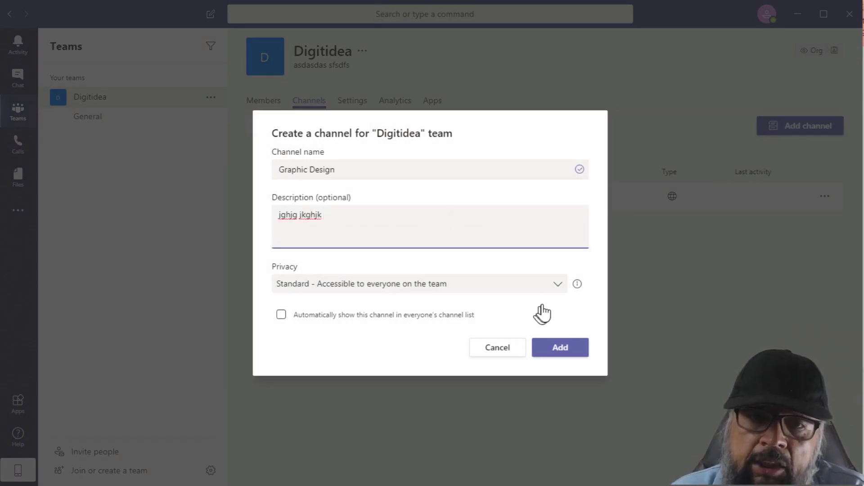
left_click(560, 294)
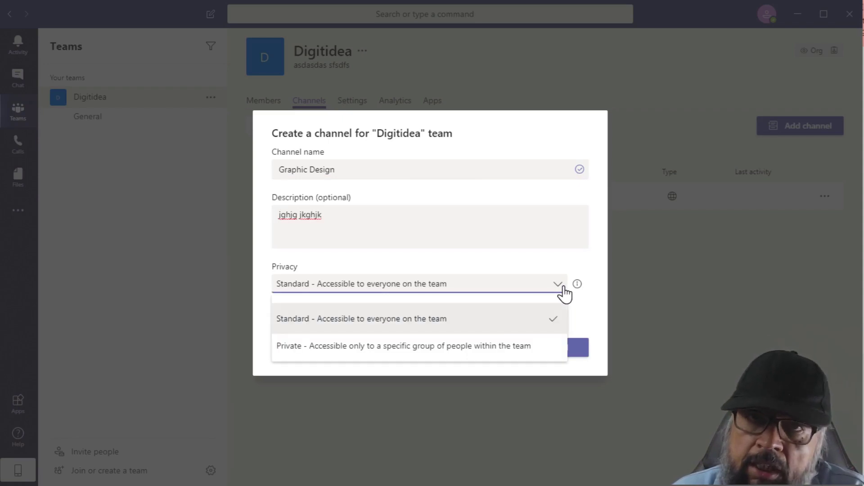
left_click(564, 293)
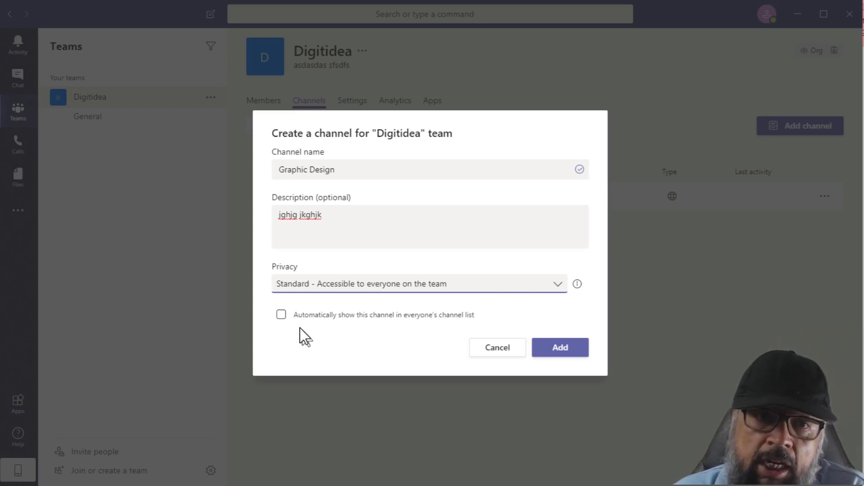
left_click(558, 349)
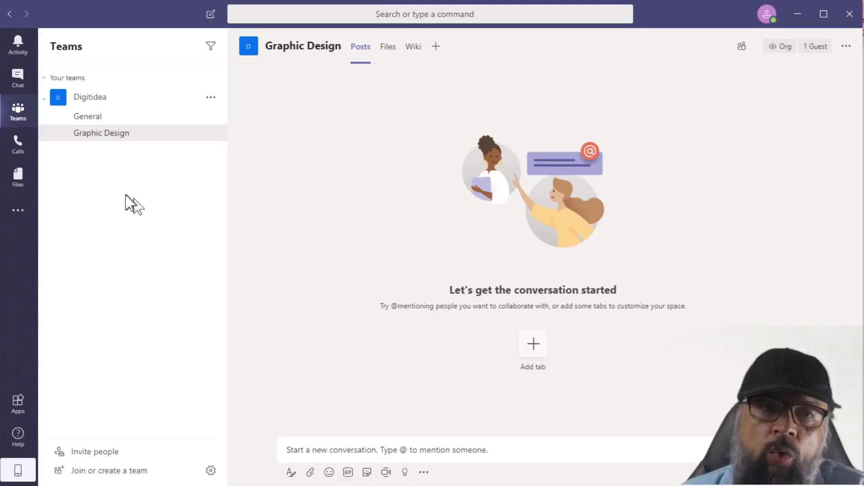